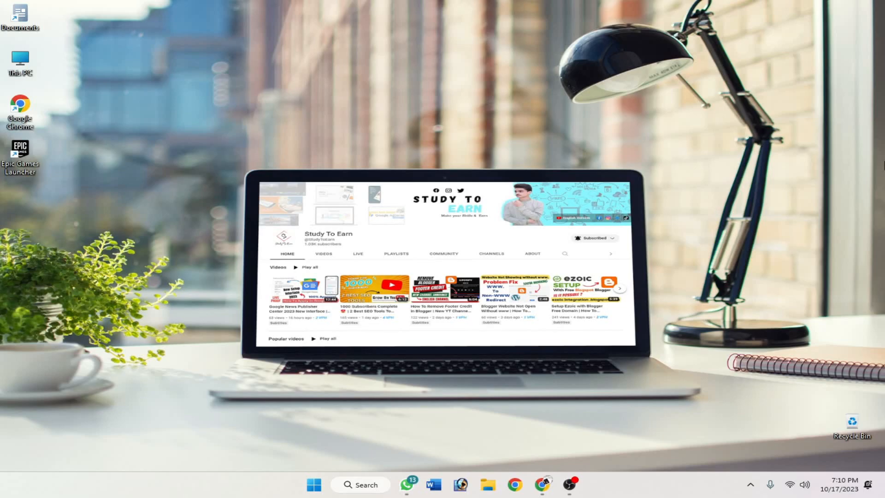
# Switch to Chrome and look over the job listings on the Government Programs homepage.
pyautogui.click(542, 484)
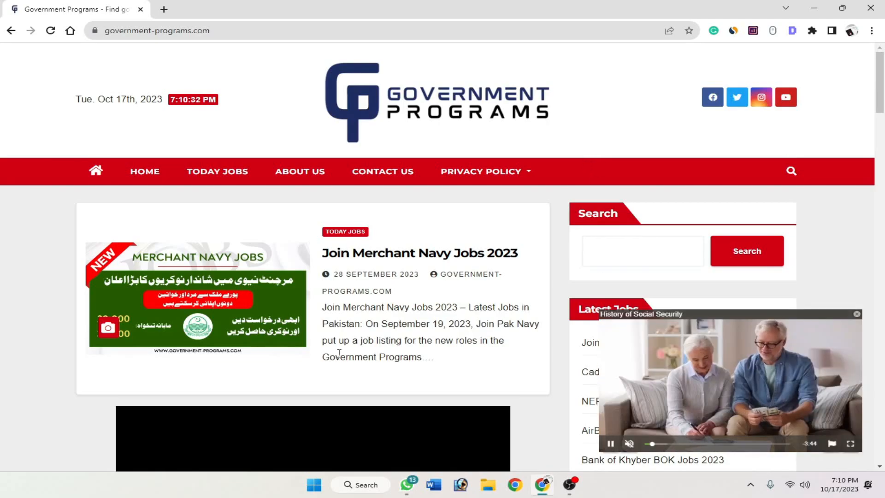
pyautogui.scroll(-5, 507, 351)
pyautogui.scroll(-13, 507, 295)
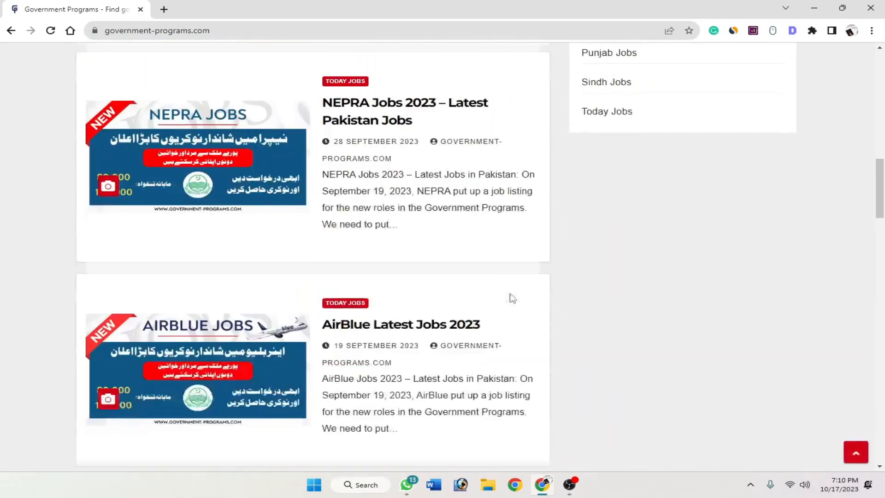
pyautogui.scroll(14, 516, 296)
pyautogui.scroll(3, 461, 332)
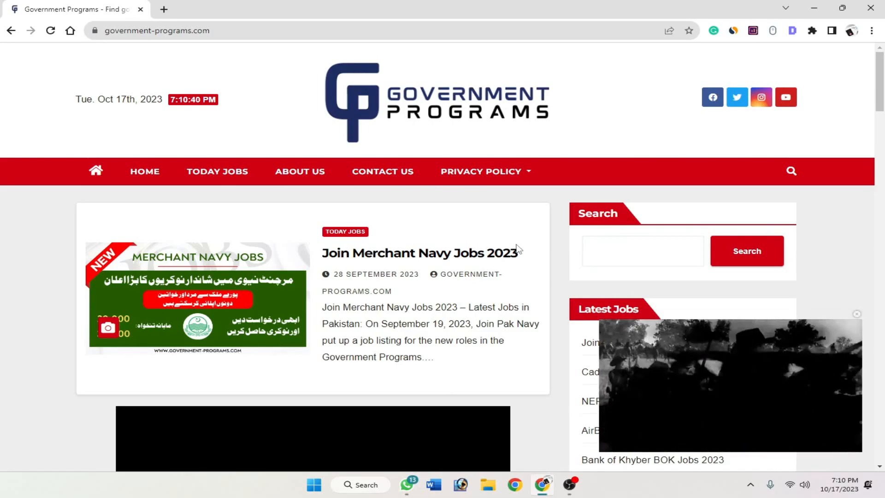
# Open the Join Merchant Navy Jobs 2023 article and look through its content and layout.
pyautogui.click(471, 261)
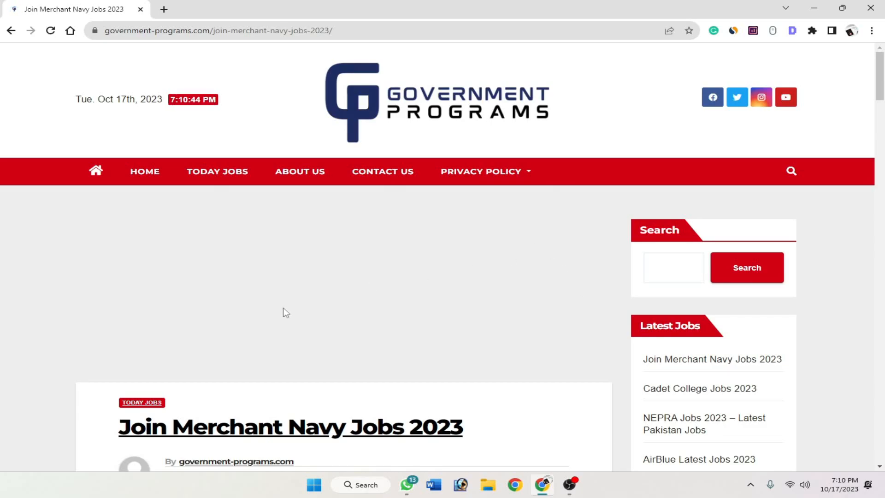
pyautogui.scroll(-4, 378, 295)
pyautogui.scroll(5, 422, 235)
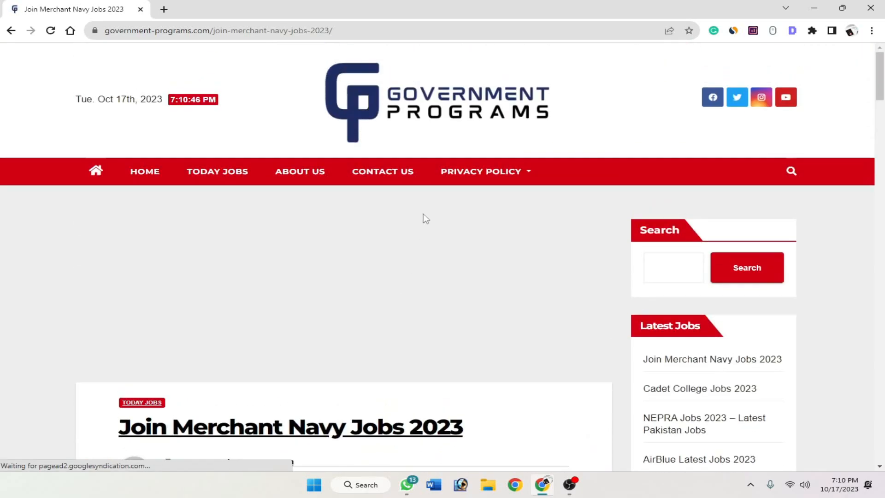
pyautogui.scroll(-11, 384, 266)
pyautogui.scroll(-4, 386, 269)
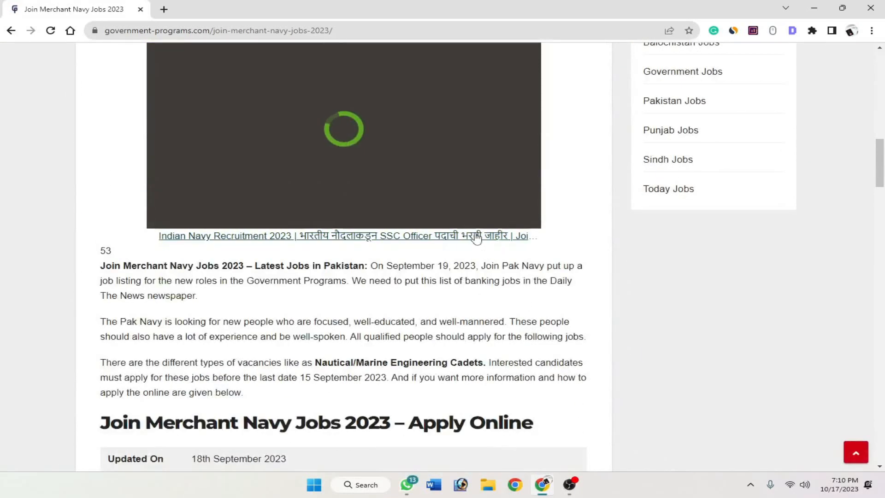
pyautogui.scroll(-3, 593, 351)
pyautogui.scroll(8, 591, 346)
pyautogui.scroll(10, 592, 346)
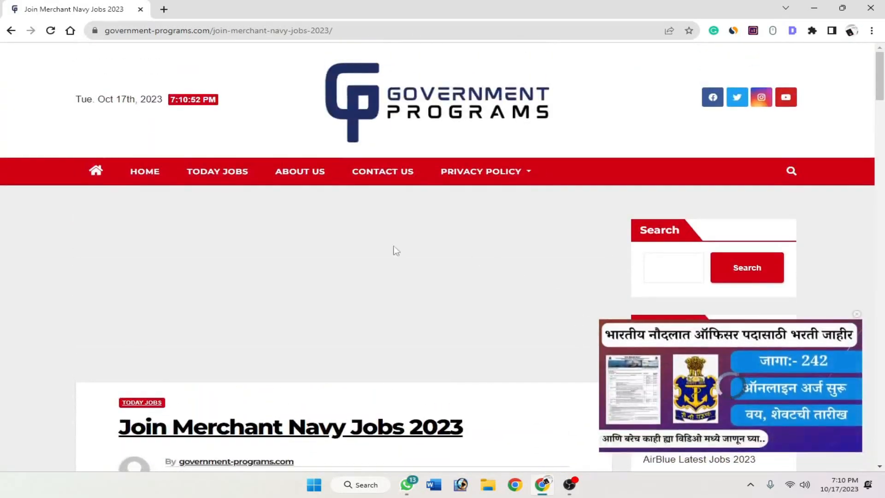
# Return to the Government Programs homepage and view its list of job categories.
pyautogui.click(96, 178)
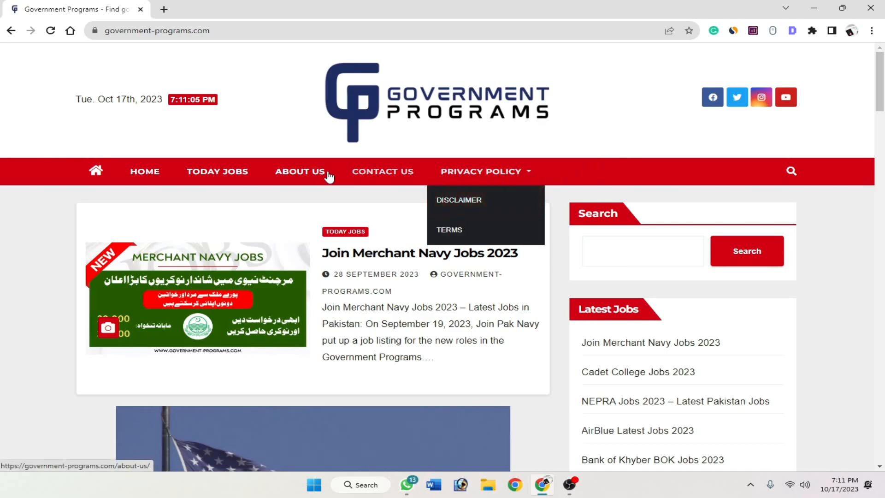
pyautogui.scroll(-10, 555, 224)
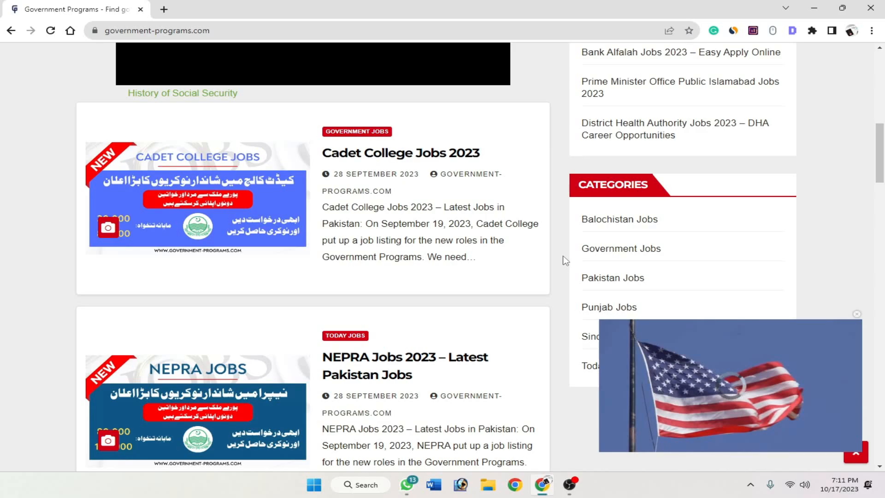
pyautogui.scroll(-2, 570, 256)
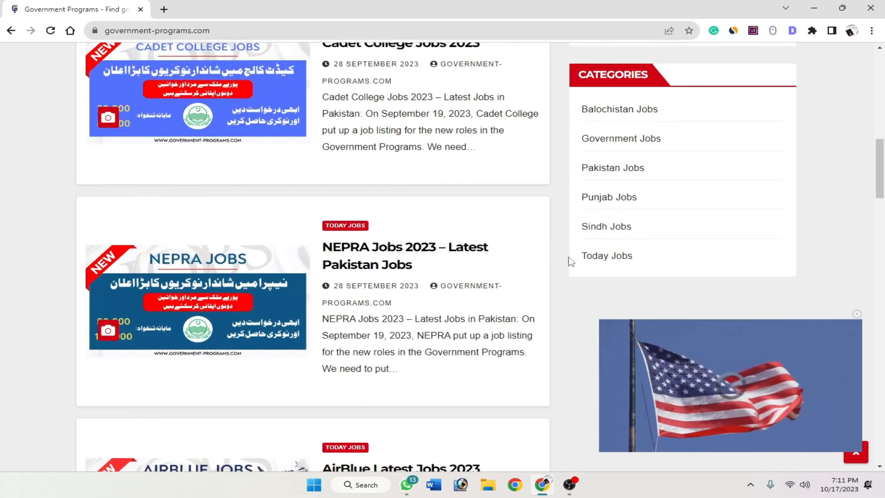
pyautogui.scroll(1, 583, 164)
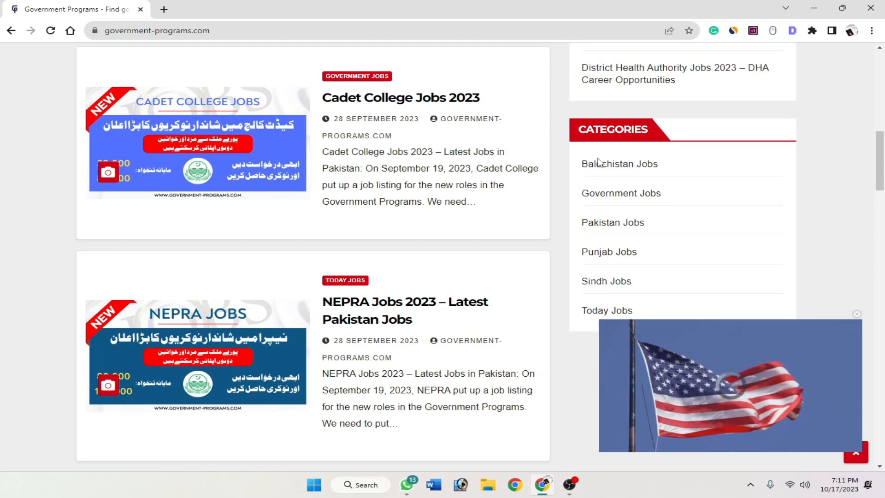
pyautogui.scroll(-1, 585, 164)
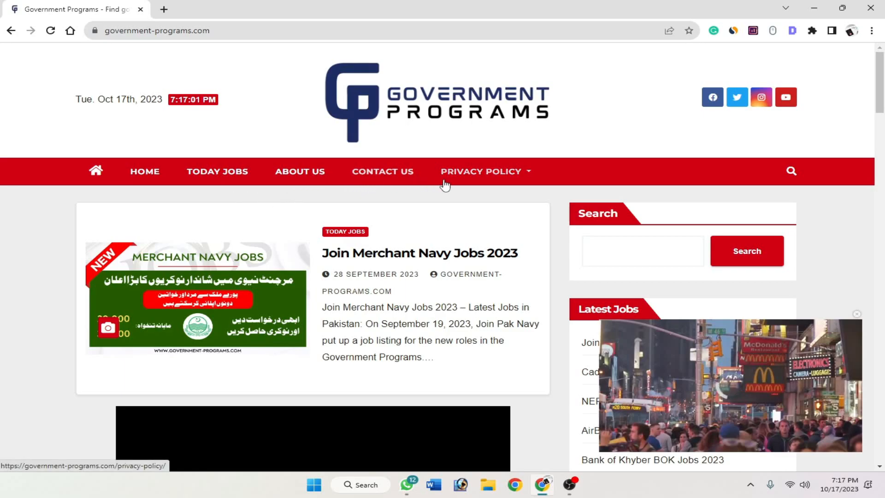
# Examine the Government Programs homepage from the privacy policy entry through the listings and categories to the footer.
pyautogui.moveTo(481, 177)
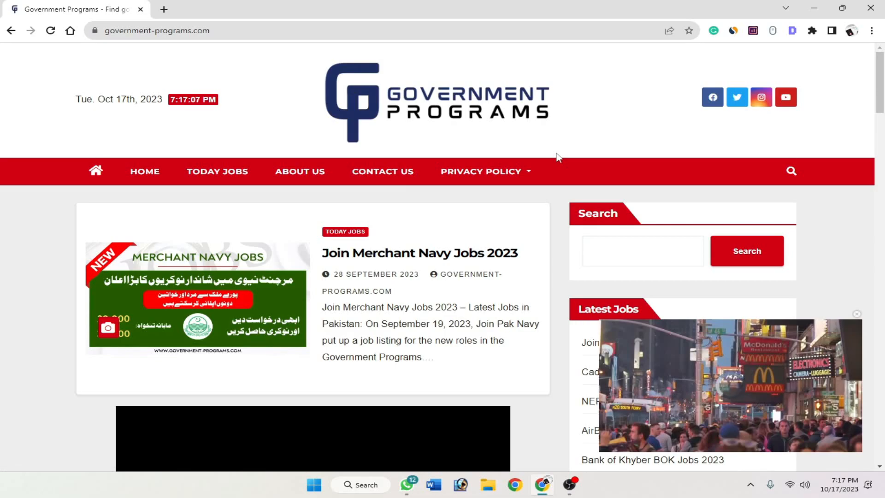
pyautogui.scroll(-20, 530, 195)
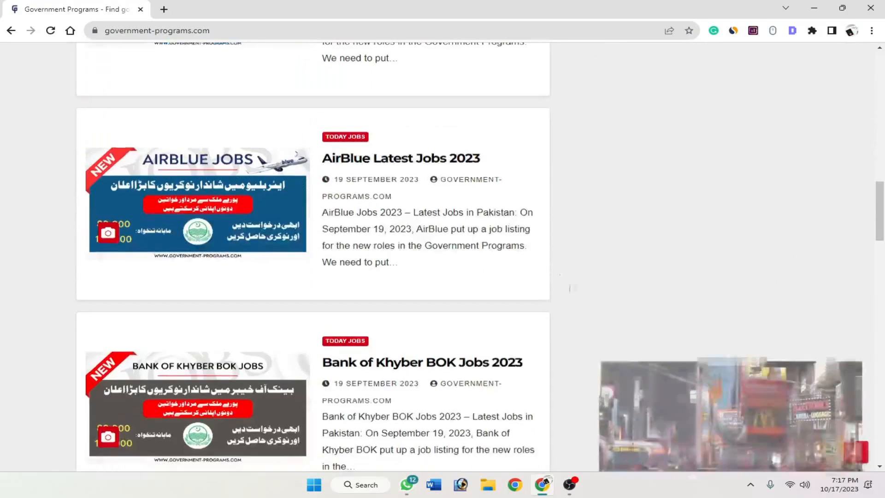
pyautogui.scroll(-15, 530, 425)
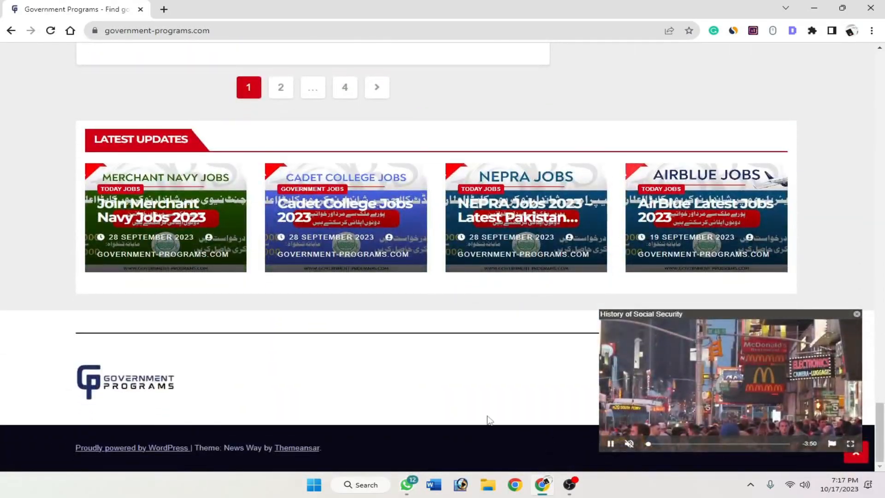
pyautogui.scroll(10, 418, 353)
pyautogui.scroll(20, 418, 352)
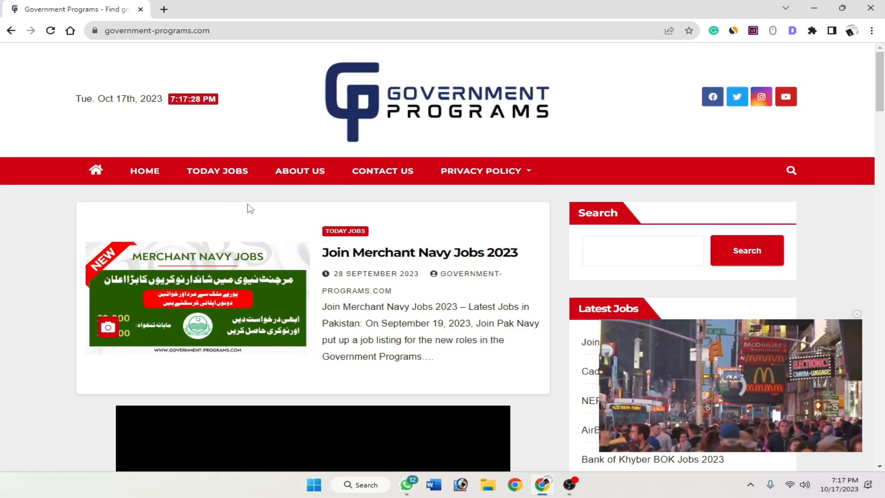
pyautogui.scroll(-8, 277, 221)
pyautogui.scroll(-5, 386, 249)
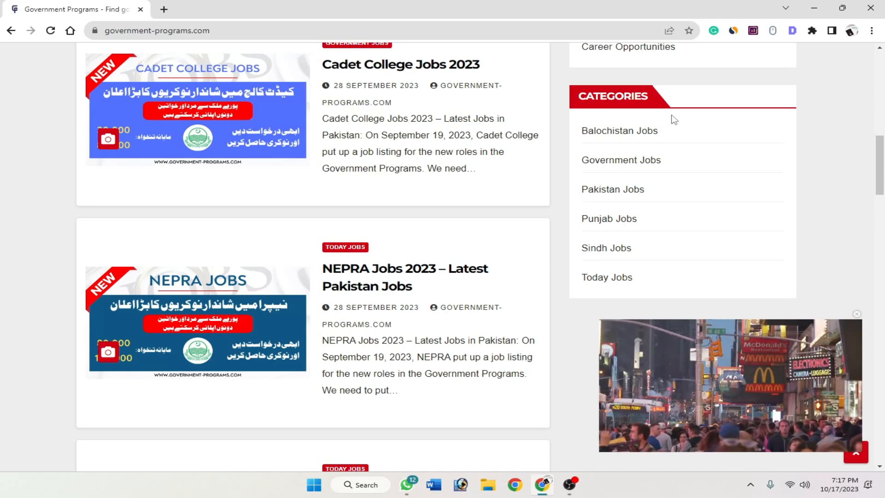
pyautogui.scroll(10, 645, 152)
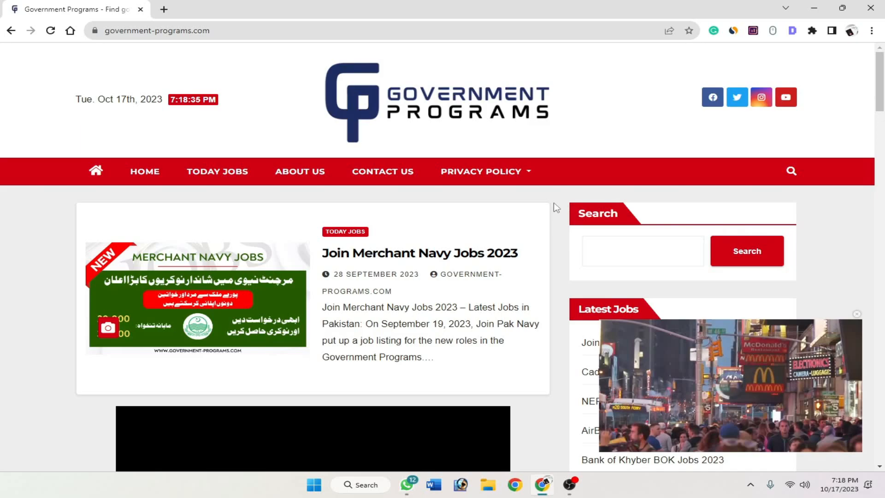
# Search Google for "google sites" in a new tab and open the Google Sites sign-in result.
pyautogui.click(164, 9)
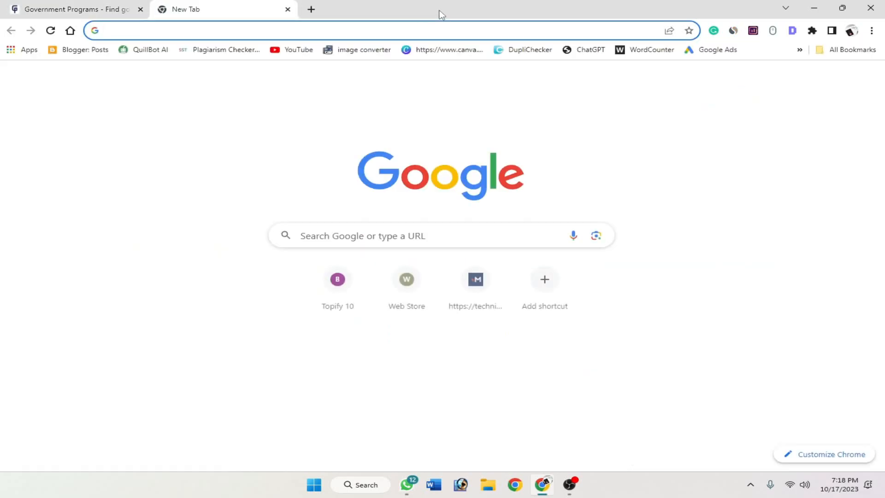
pyautogui.click(358, 231)
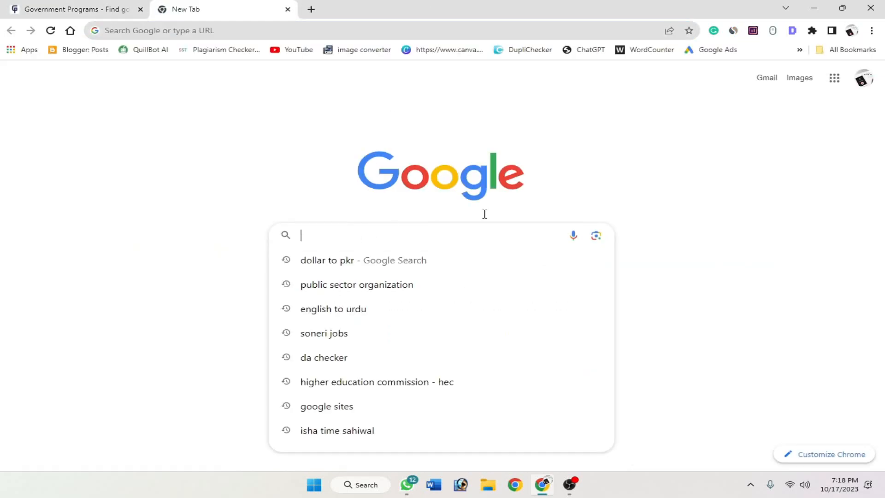
pyautogui.write('google sites')
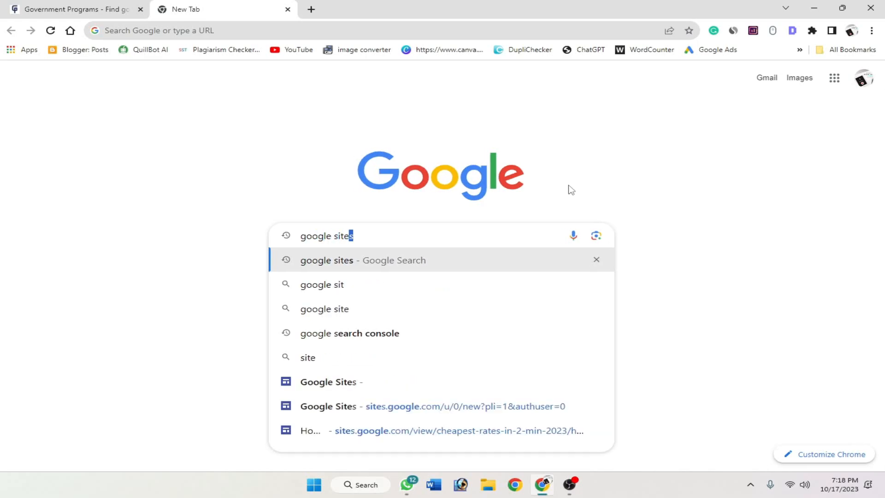
pyautogui.press('Return')
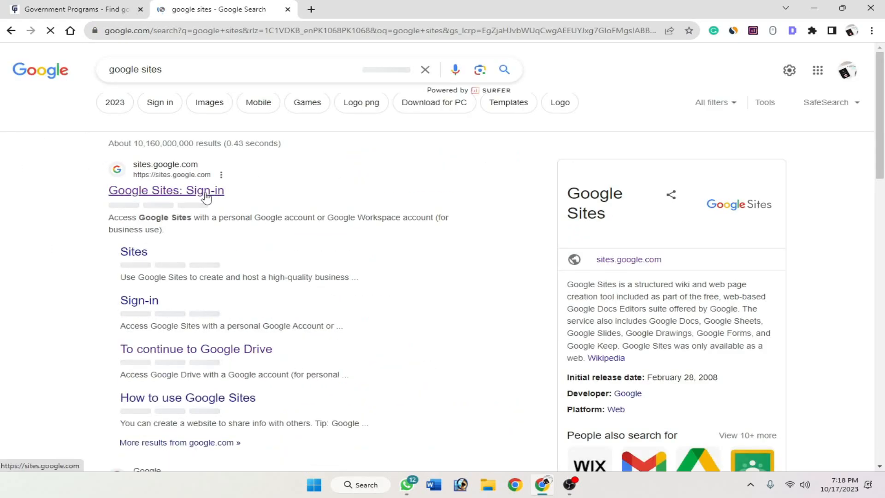
pyautogui.click(186, 202)
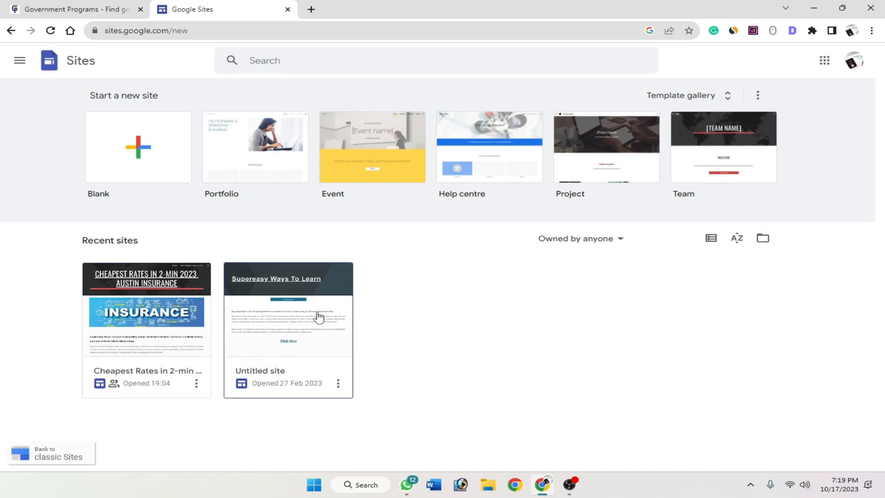
# Open the recent Cheapest Rates in 2-min site in the editor and inspect its vehicle insurance text block.
pyautogui.click(103, 309)
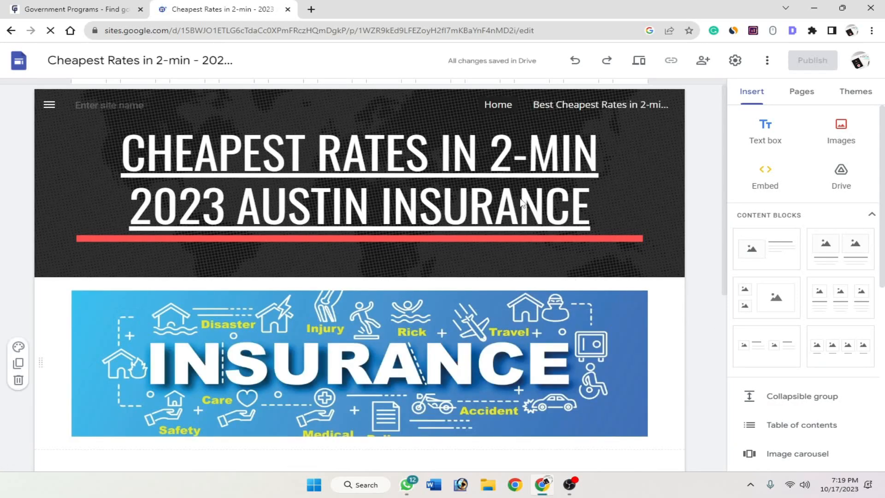
pyautogui.scroll(-7, 318, 219)
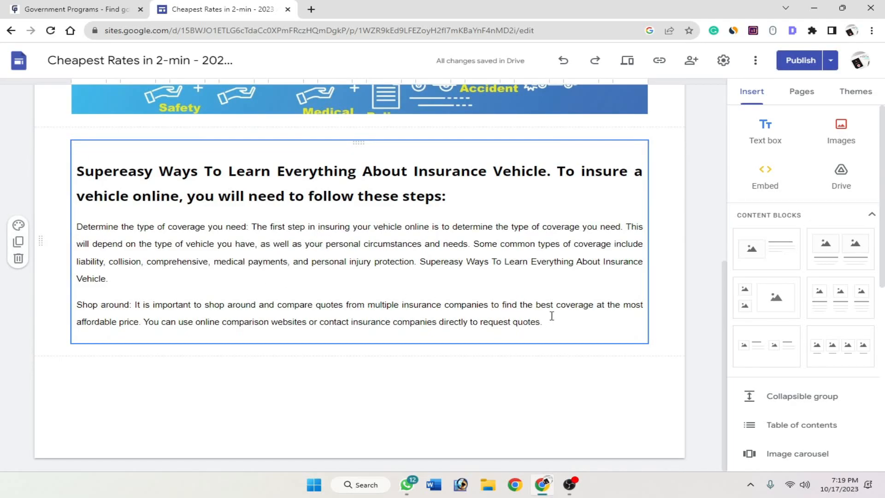
pyautogui.moveTo(550, 325); pyautogui.dragTo(65, 182)
pyautogui.click(59, 181)
pyautogui.click(352, 252)
# Examine the site's page layout, including the title header, the insurance banner and the article text.
pyautogui.scroll(4, 470, 271)
pyautogui.scroll(-4, 336, 309)
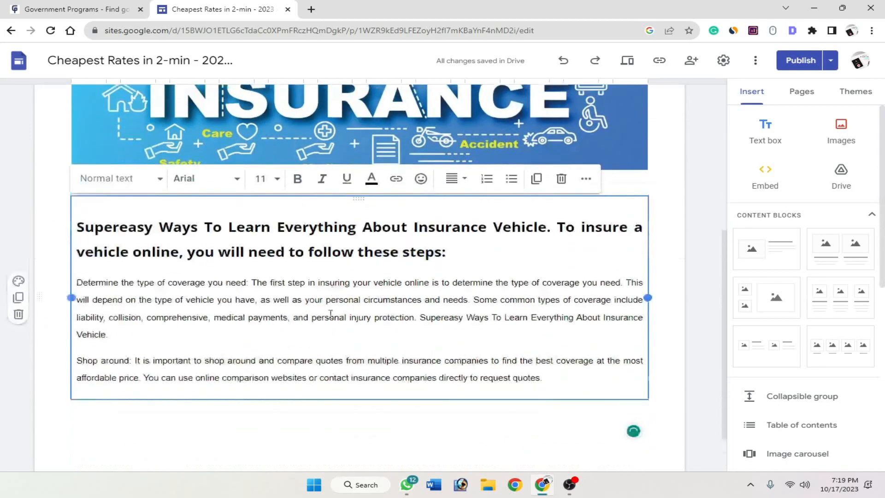
pyautogui.scroll(1, 491, 276)
pyautogui.scroll(3, 492, 277)
pyautogui.scroll(-3, 484, 309)
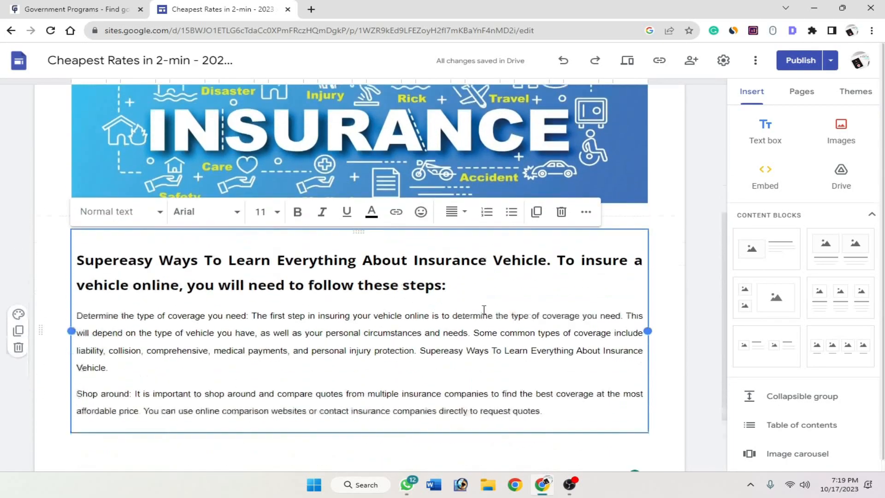
pyautogui.scroll(6, 389, 384)
pyautogui.scroll(-5, 389, 384)
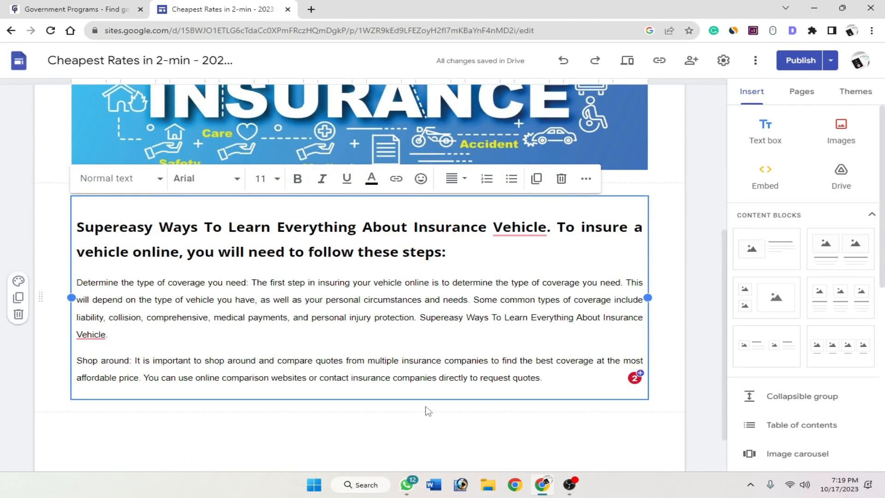
pyautogui.scroll(5, 438, 401)
pyautogui.scroll(-3, 576, 392)
pyautogui.scroll(-3, 652, 393)
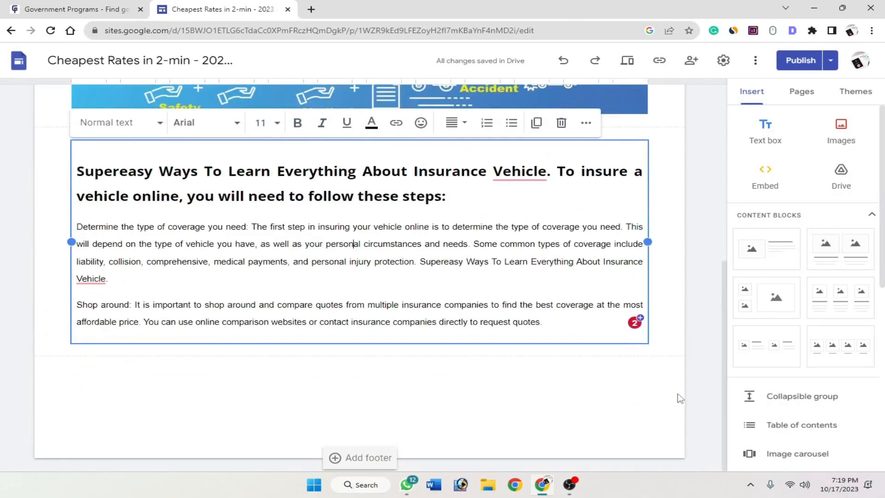
pyautogui.click(379, 364)
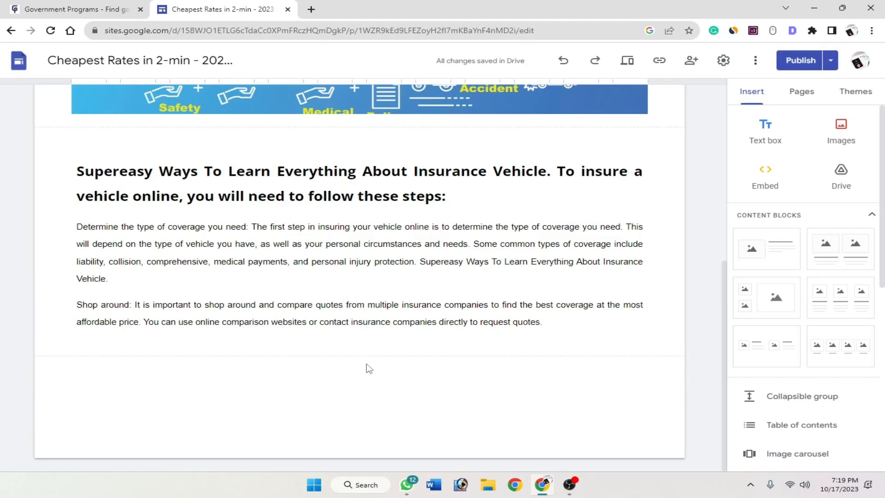
pyautogui.scroll(7, 369, 368)
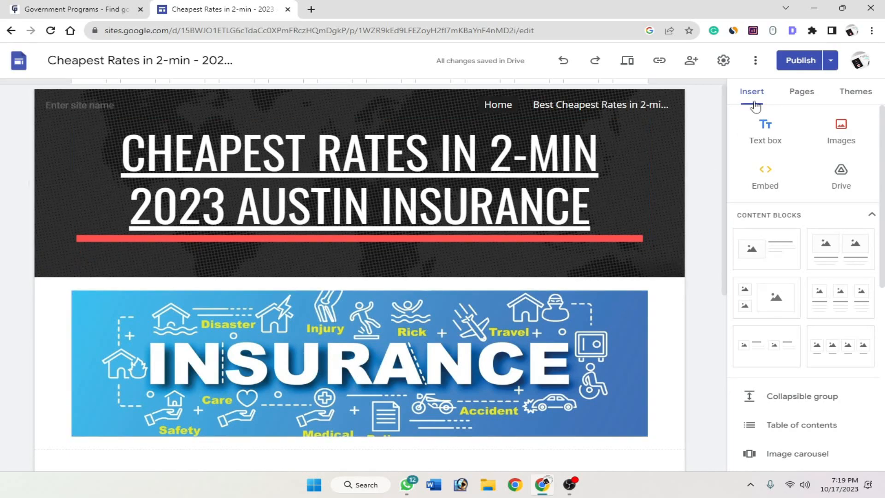
# Copy the published site link and open it in a new browser tab to view the live page.
pyautogui.click(555, 201)
pyautogui.click(660, 60)
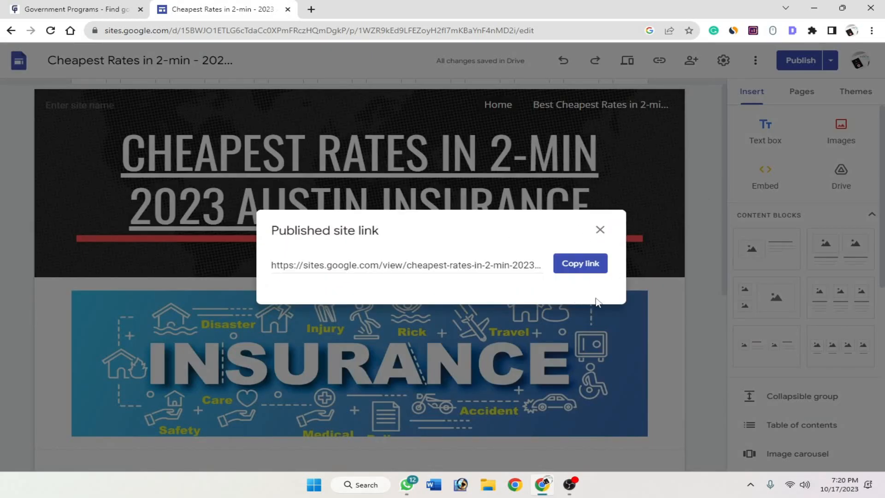
pyautogui.click(574, 266)
pyautogui.click(311, 9)
pyautogui.hotkey('ctrl', 'v')
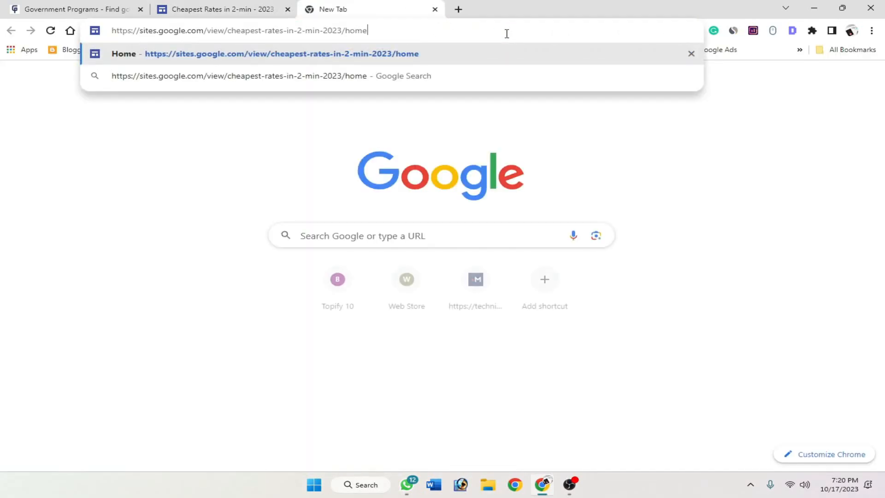
pyautogui.press('Return')
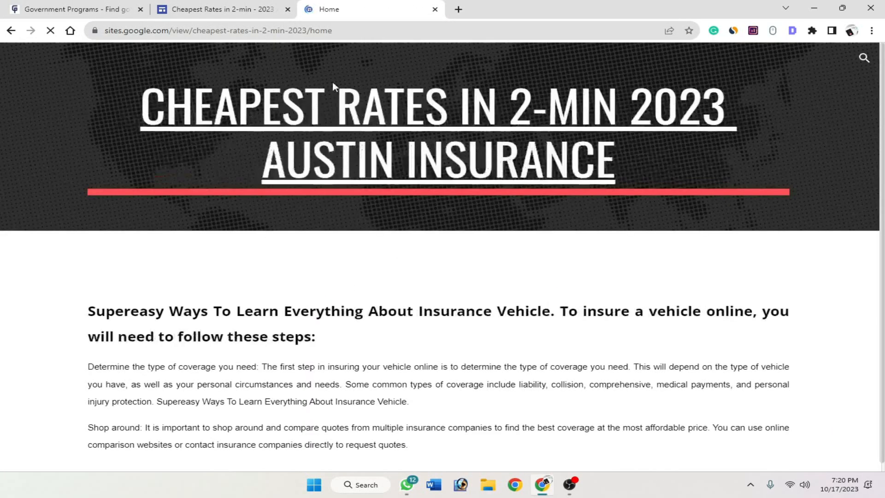
pyautogui.scroll(3, 489, 334)
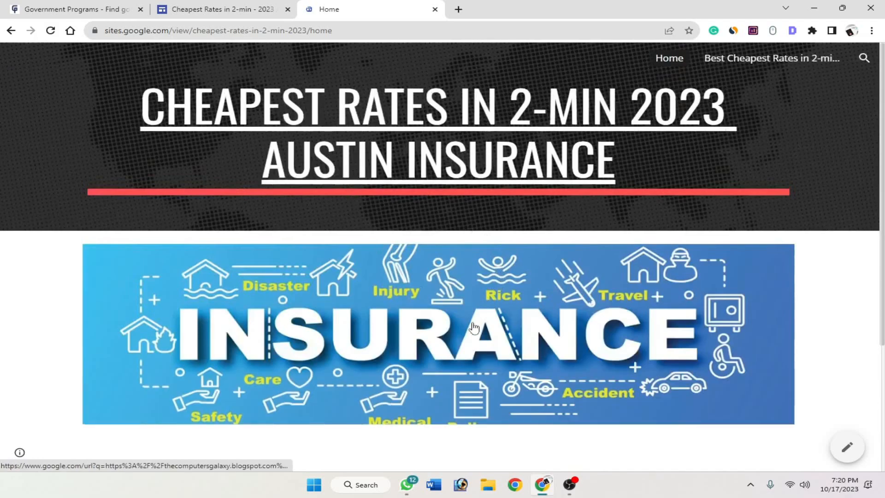
# Follow the published page's title link to the vehicle insurance article and skim the article's text and images.
pyautogui.scroll(-4, 490, 341)
pyautogui.scroll(4, 475, 328)
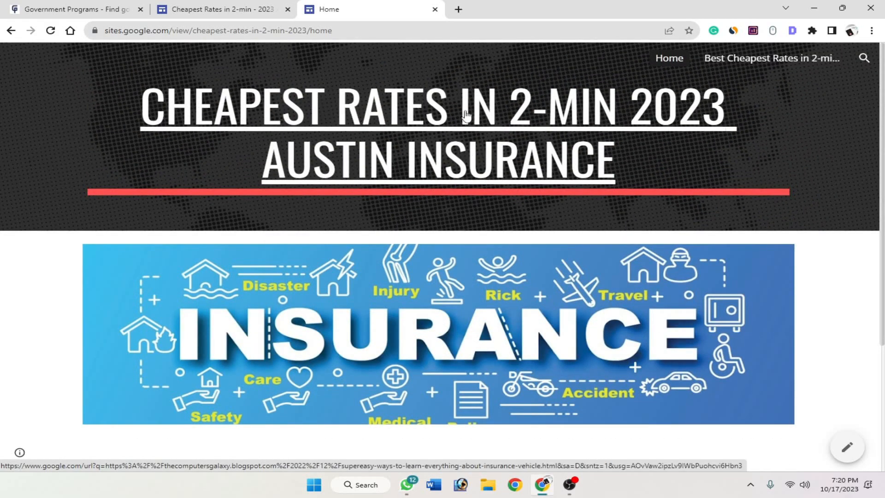
pyautogui.click(417, 108)
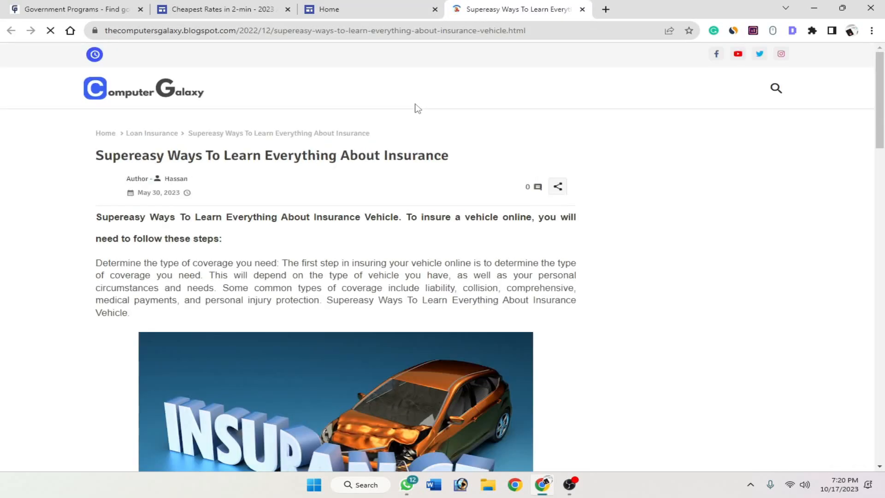
pyautogui.scroll(-2, 469, 154)
pyautogui.scroll(-15, 470, 154)
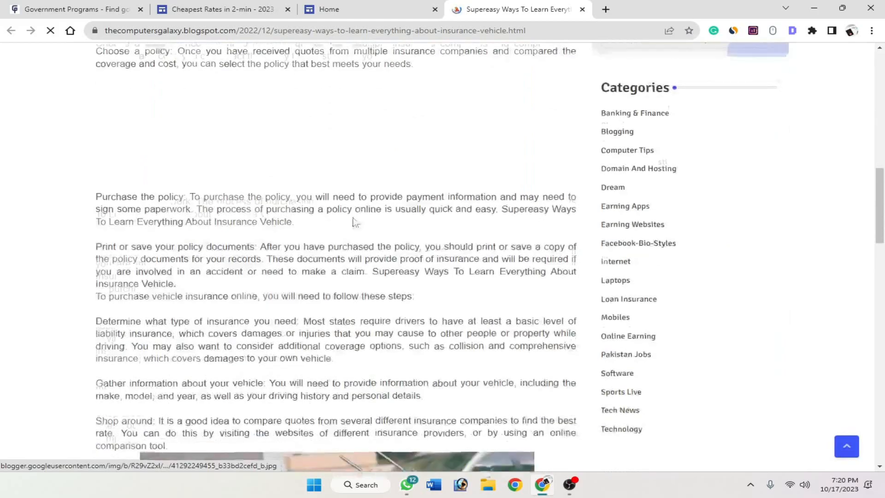
pyautogui.scroll(4, 378, 240)
pyautogui.scroll(-12, 385, 288)
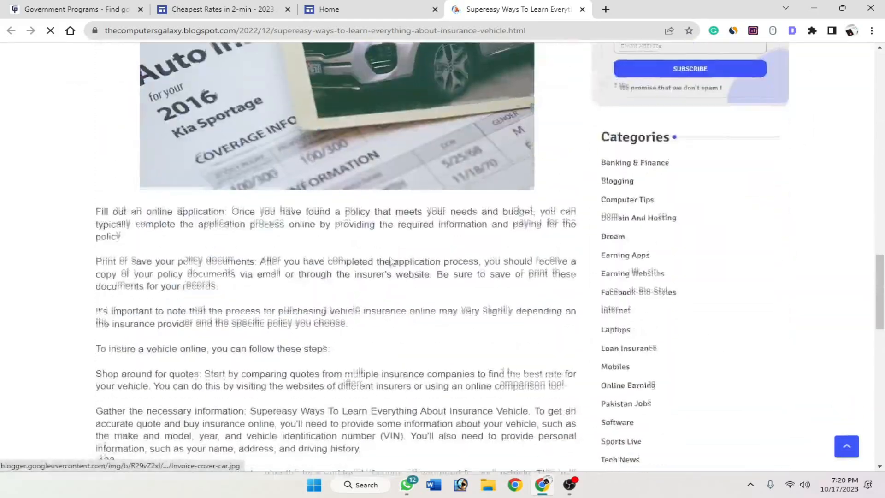
pyautogui.scroll(9, 393, 267)
pyautogui.scroll(12, 394, 266)
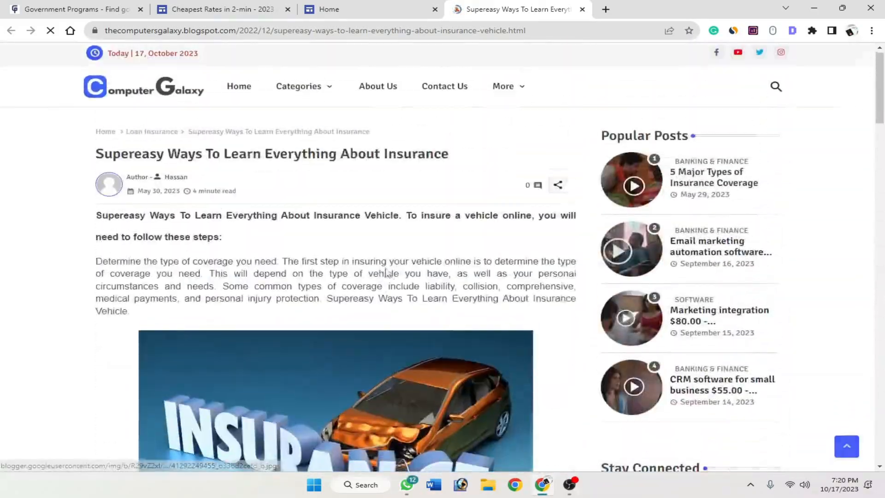
# Close the insurance article and return to the published Home page.
pyautogui.click(582, 10)
pyautogui.click(275, 7)
pyautogui.click(329, 8)
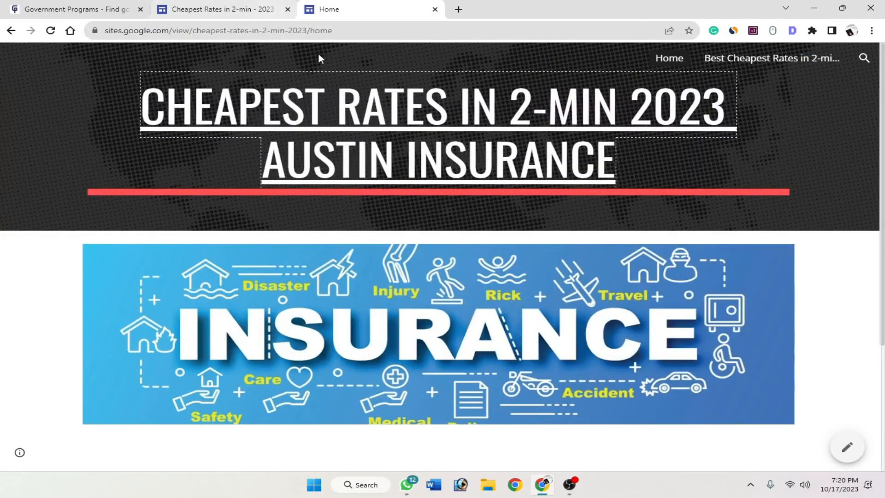
# Open the publishing review for the Cheapest Rates in 2-min site, dismiss its introduction and return to the editor.
pyautogui.click(225, 5)
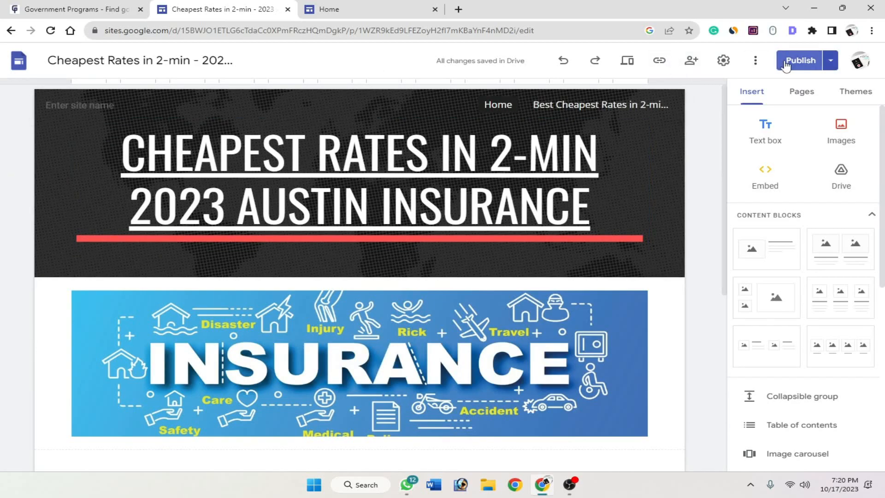
pyautogui.click(800, 63)
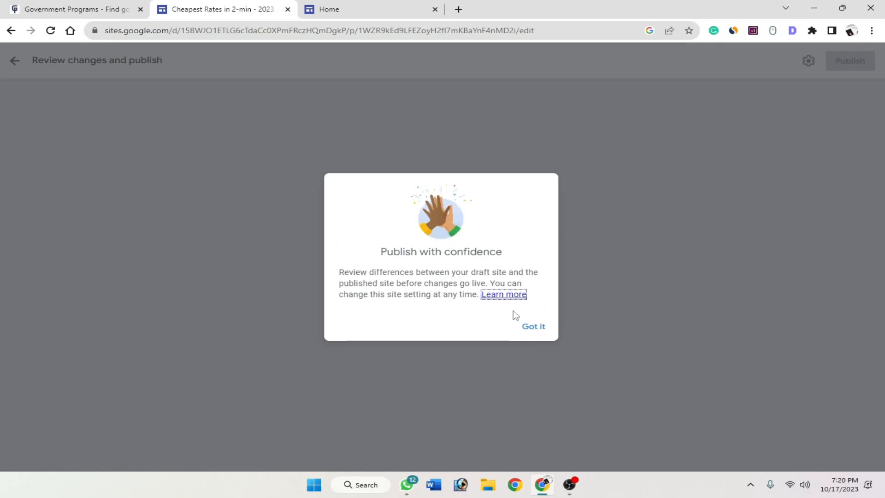
pyautogui.click(531, 327)
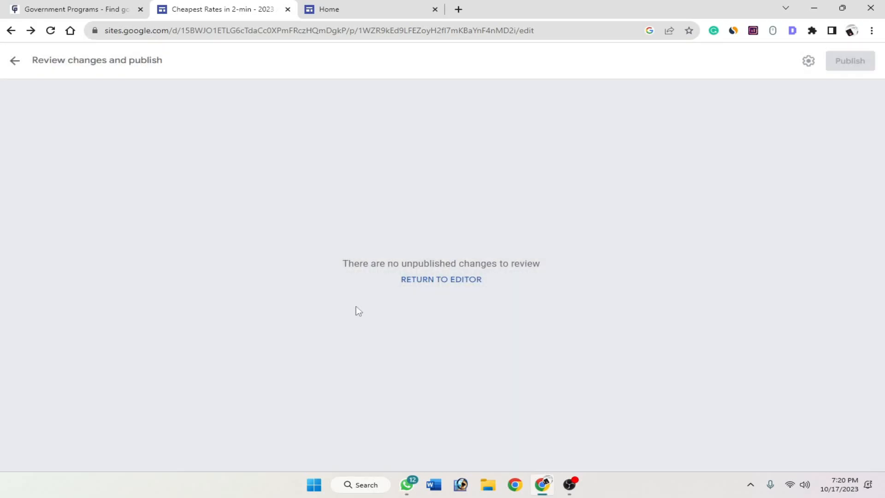
pyautogui.click(15, 60)
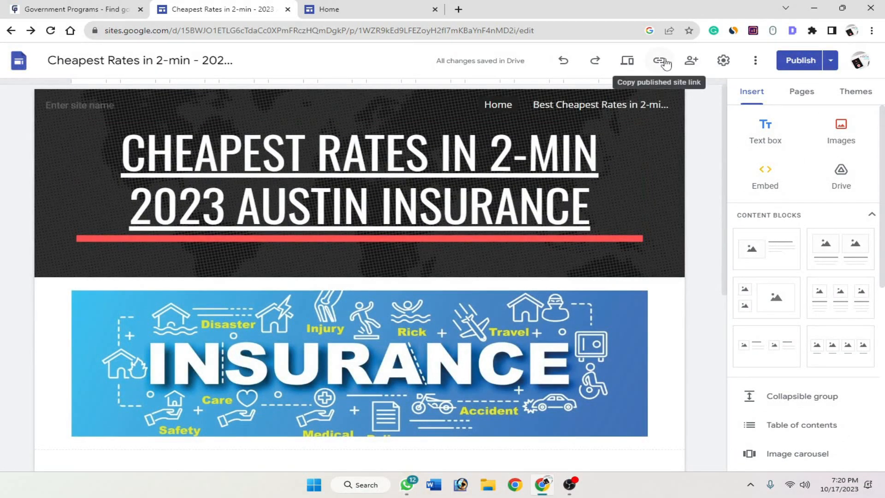
# Copy the published site link again and load it in a new browser tab.
pyautogui.click(660, 60)
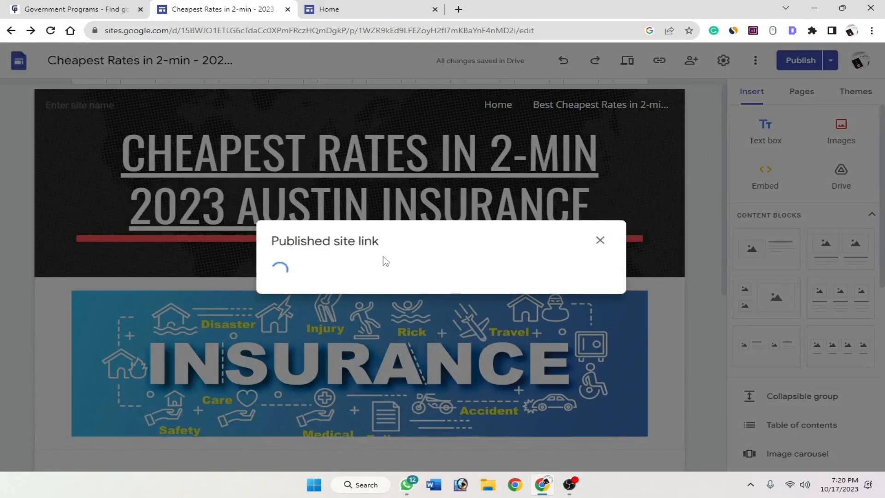
pyautogui.click(580, 263)
pyautogui.click(635, 259)
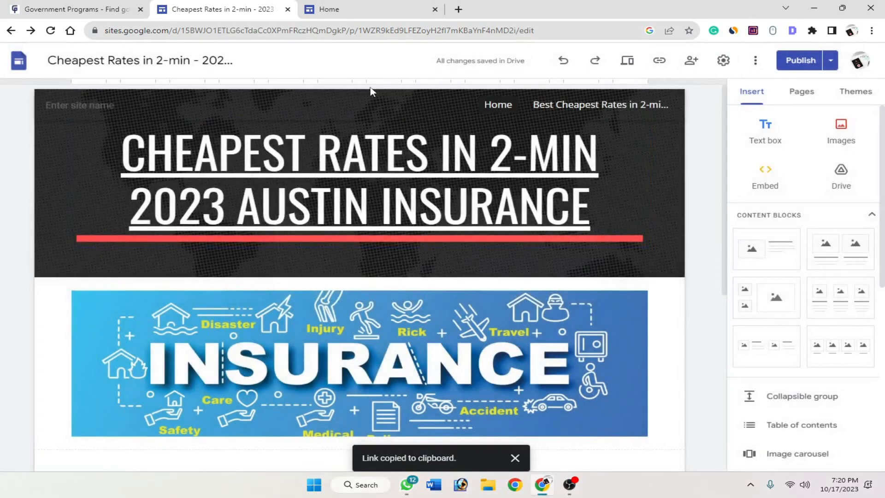
pyautogui.click(415, 9)
pyautogui.click(459, 10)
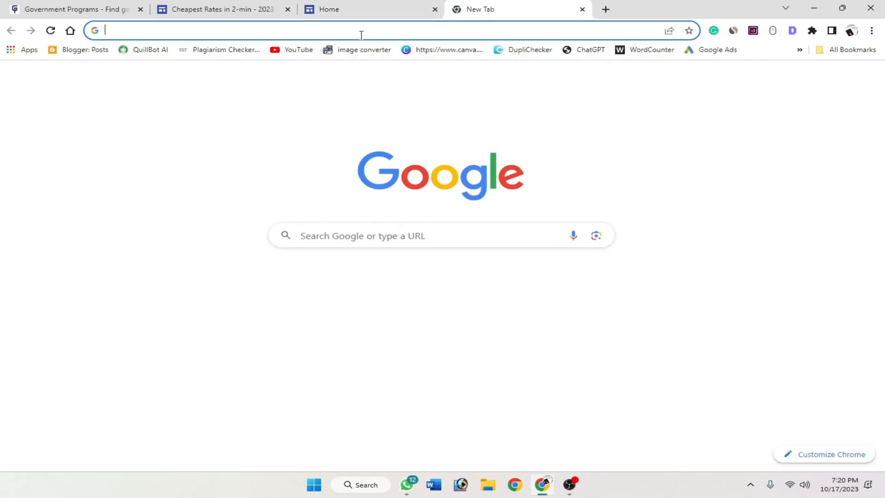
pyautogui.click(239, 9)
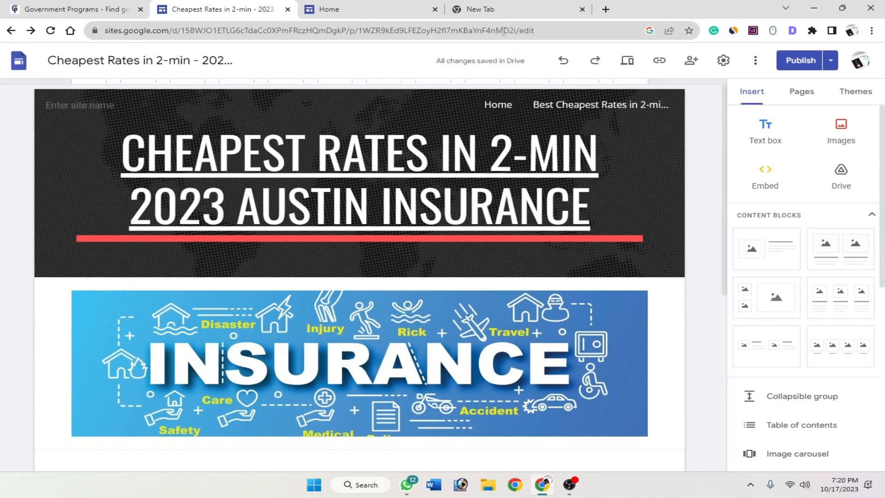
pyautogui.click(517, 6)
pyautogui.hotkey('ctrl', 'v')
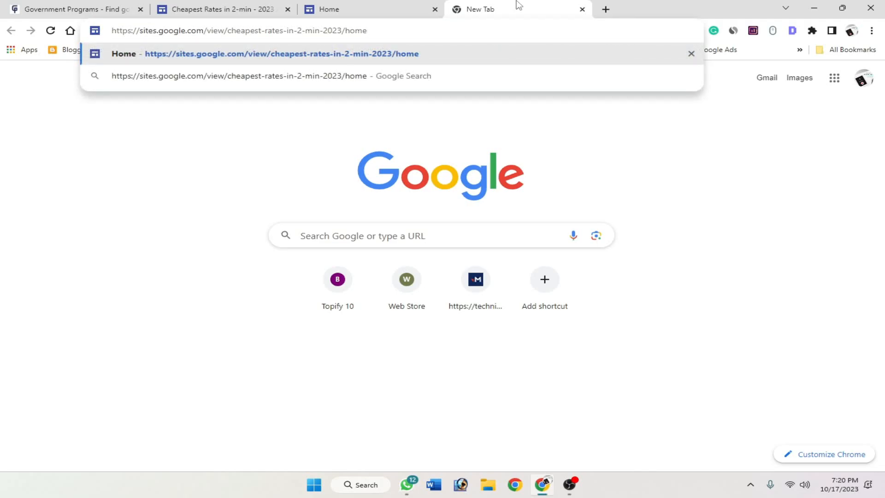
pyautogui.press('Return')
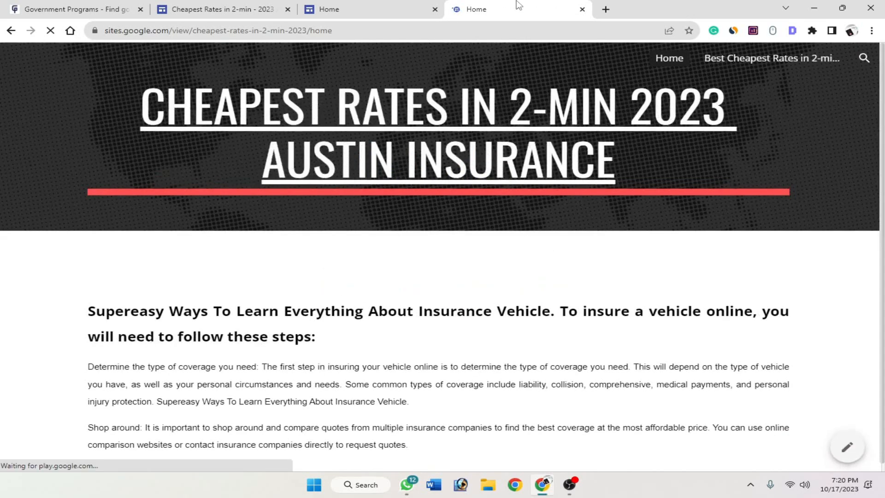
# Check the reloaded live page's banner and article text, and open the insurance article linked from its title.
pyautogui.scroll(-5, 525, 354)
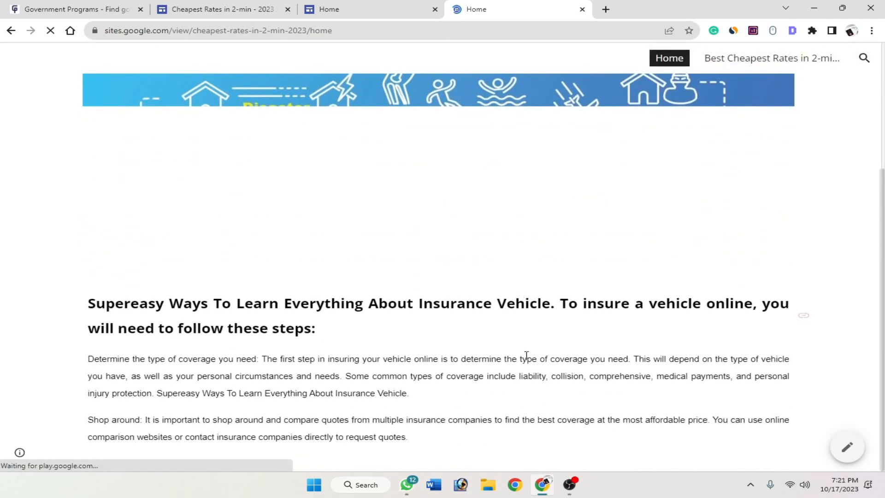
pyautogui.scroll(5, 525, 335)
pyautogui.scroll(-5, 584, 291)
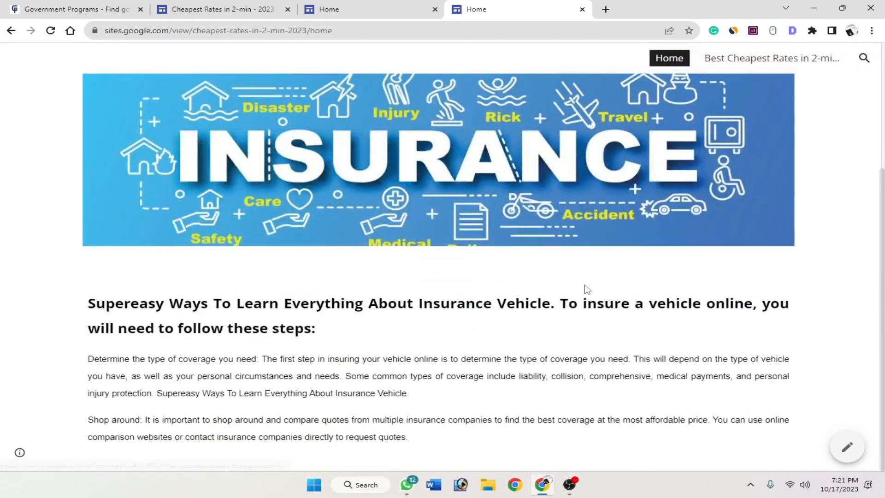
pyautogui.scroll(4, 607, 335)
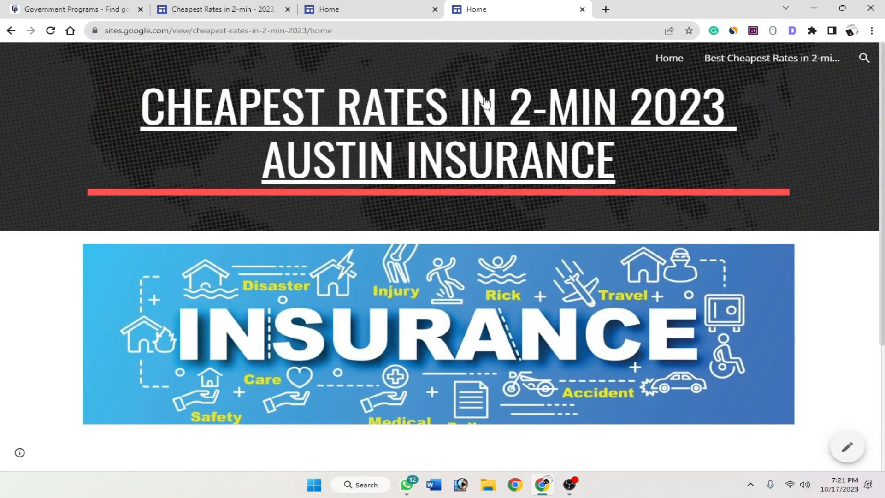
pyautogui.click(436, 118)
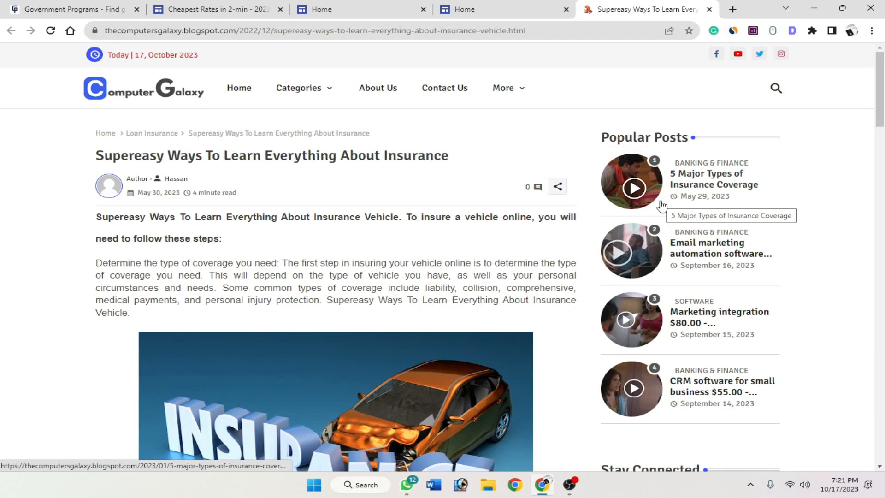
# Return to the site's editor and look over the header, insurance banner and content below it.
pyautogui.click(488, 8)
pyautogui.click(217, 10)
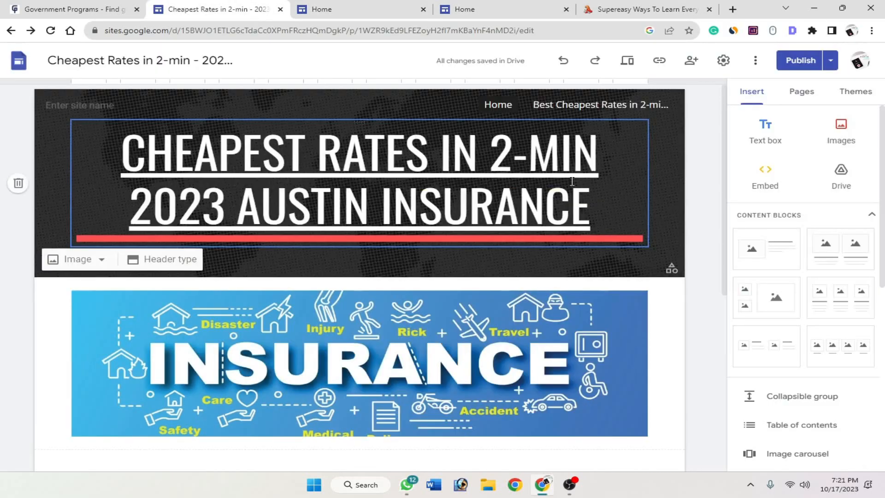
pyautogui.scroll(-3, 680, 338)
pyautogui.scroll(3, 681, 339)
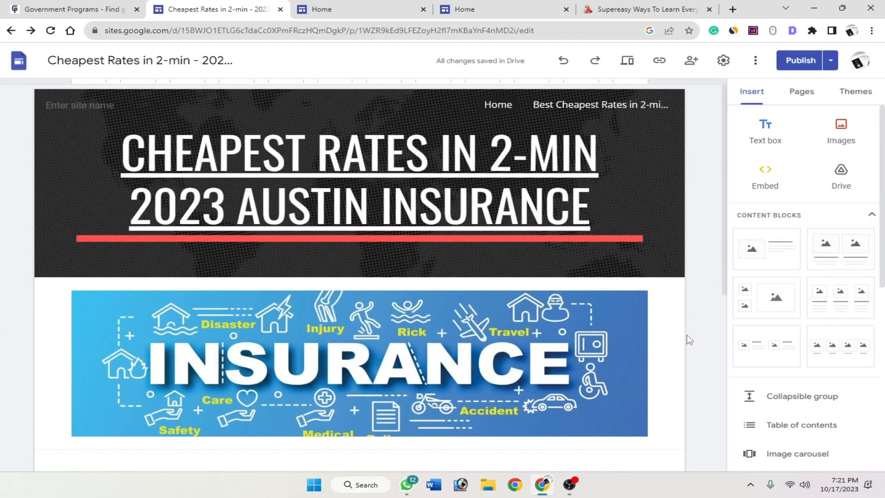
# Look through the Government Programs website and its Join Merchant Navy Jobs 2023 post, and minimize the browser window.
pyautogui.click(69, 10)
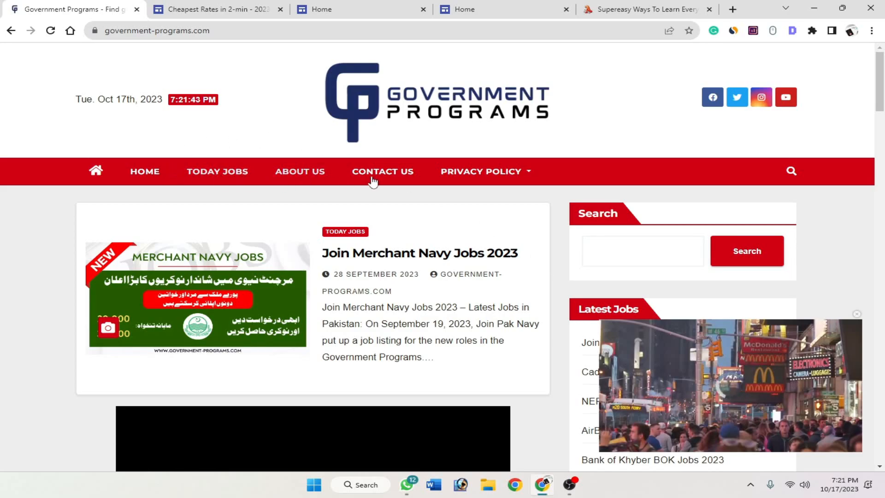
pyautogui.scroll(-10, 567, 180)
pyautogui.scroll(10, 572, 169)
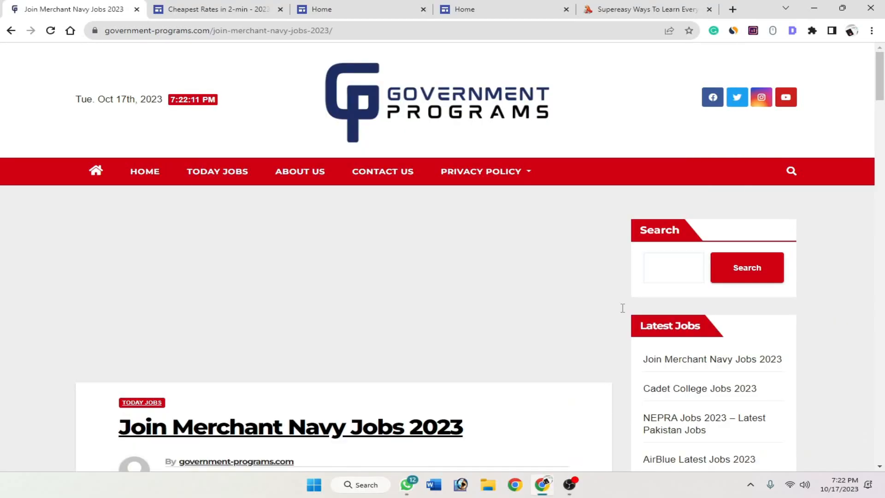
pyautogui.scroll(-2, 529, 317)
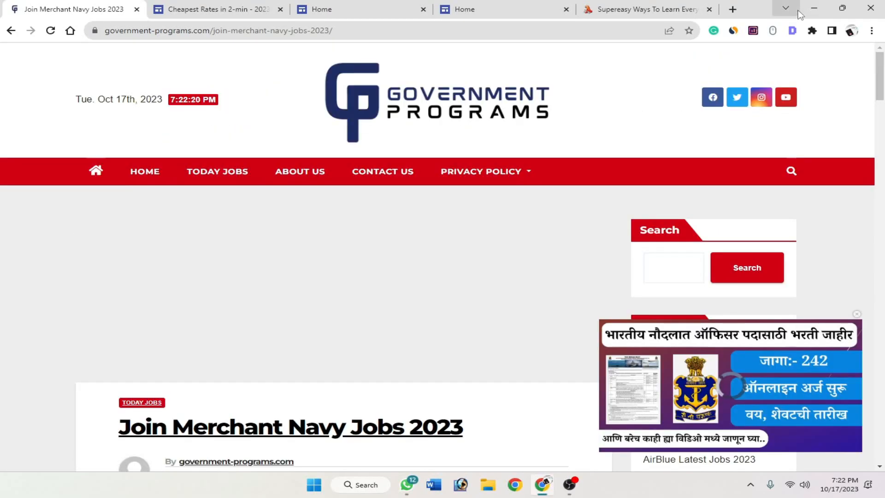
pyautogui.click(814, 8)
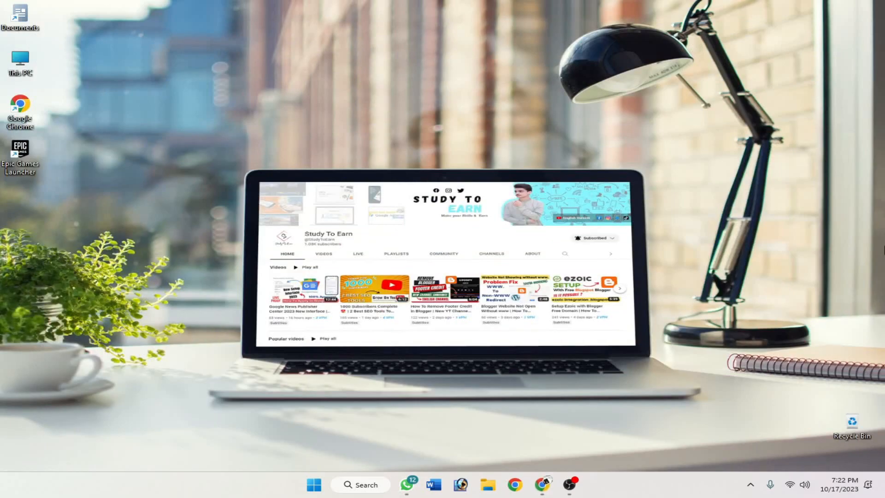